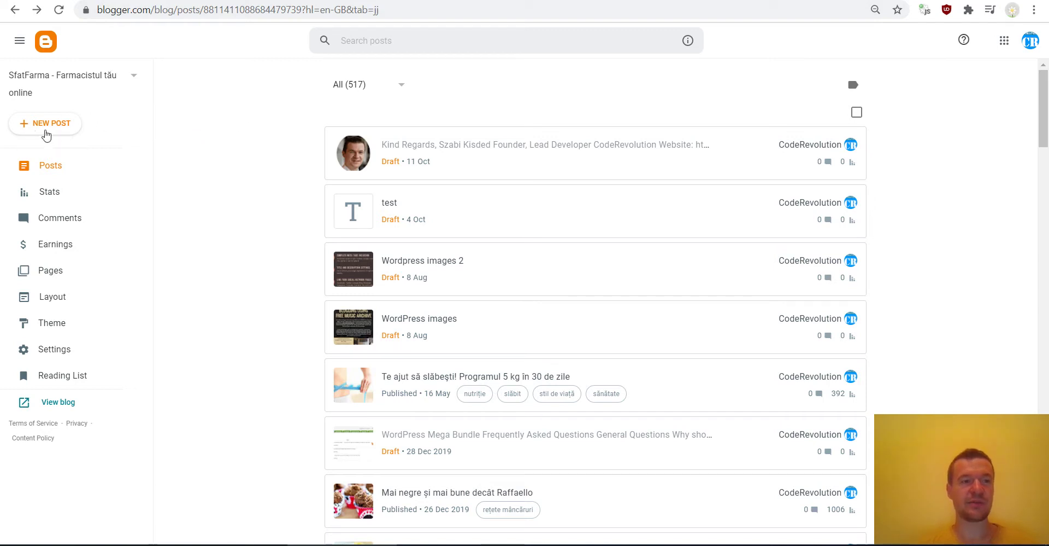
- Open a new Blogger post and enter 'Testing' as its title
left_click(46, 133)
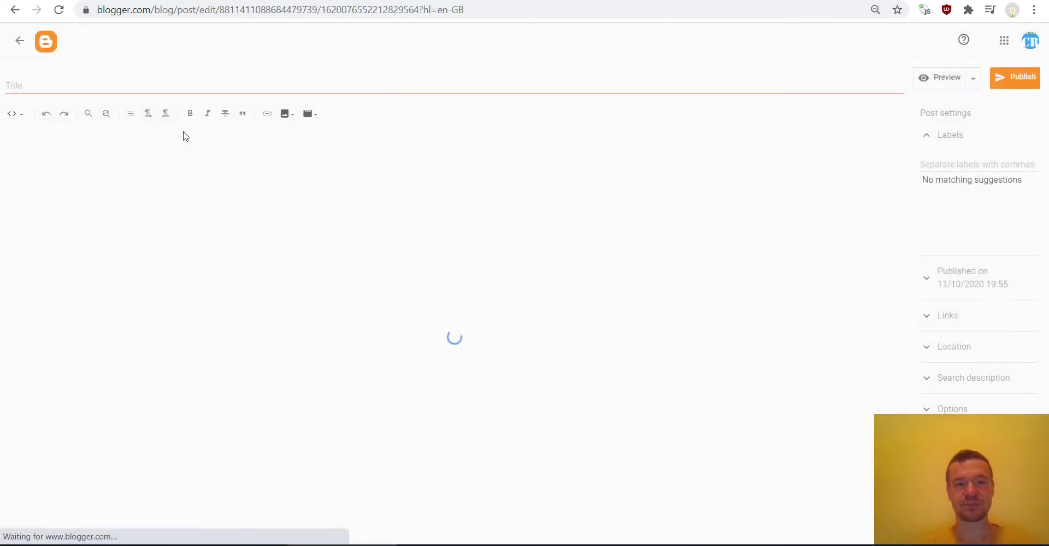
left_click(122, 87)
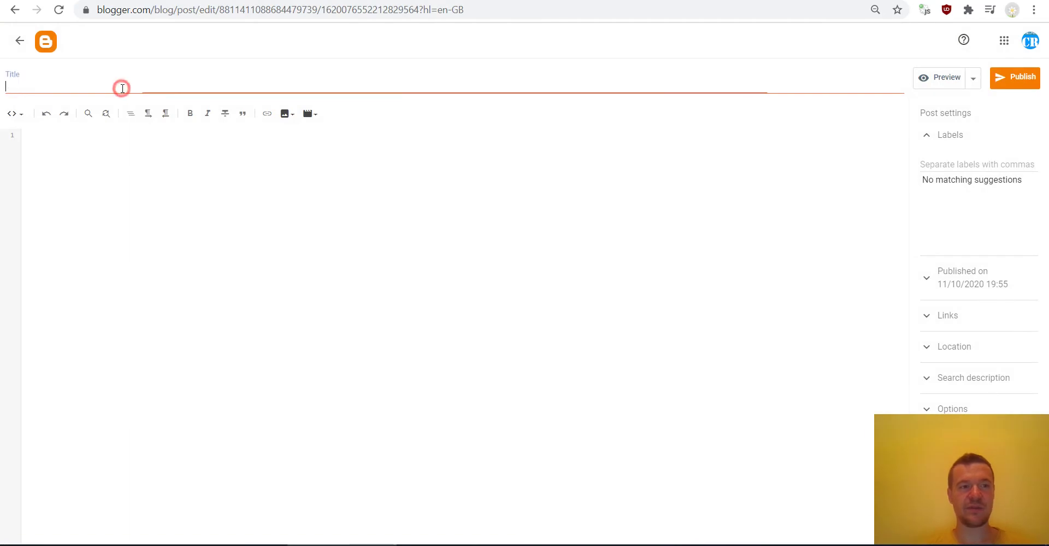
type("Testing")
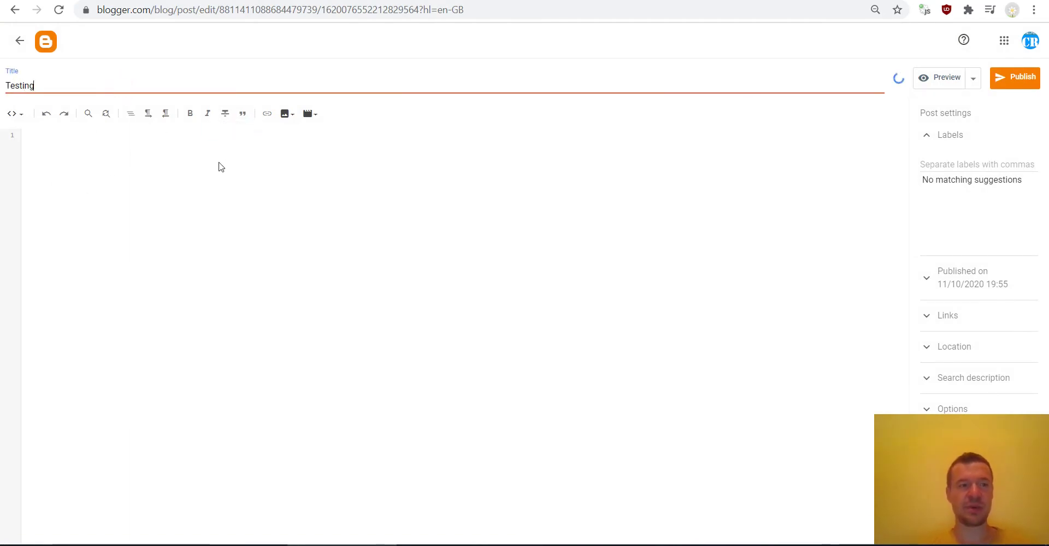
- Focus the post body and close the open embed code window
left_click(214, 162)
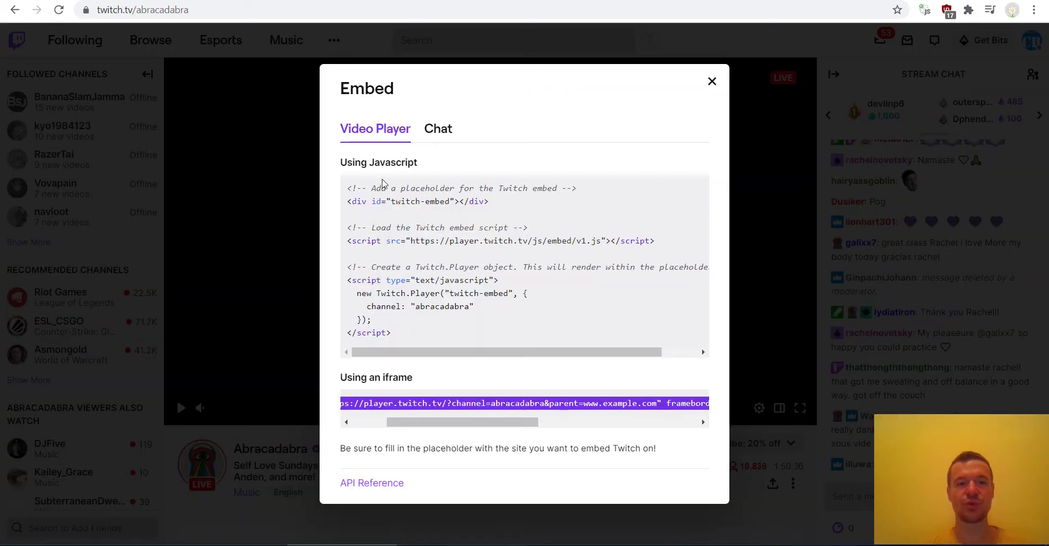
left_click(279, 208)
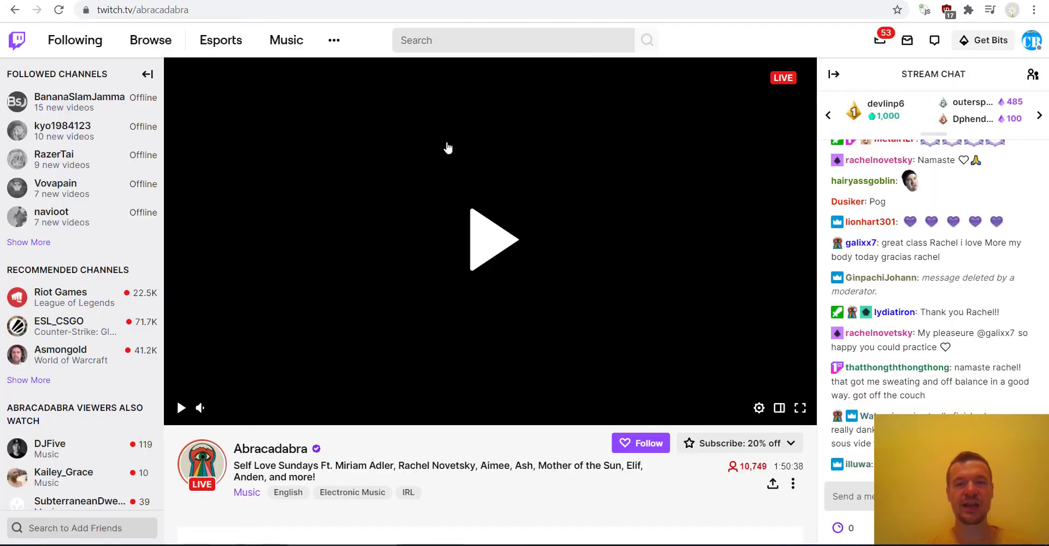
scroll(206, 225, "down", 6)
scroll(368, 249, "up", 6)
- Copy the abracadabra stream's iframe embed code from Twitch's Share > Embed options
left_click(771, 484)
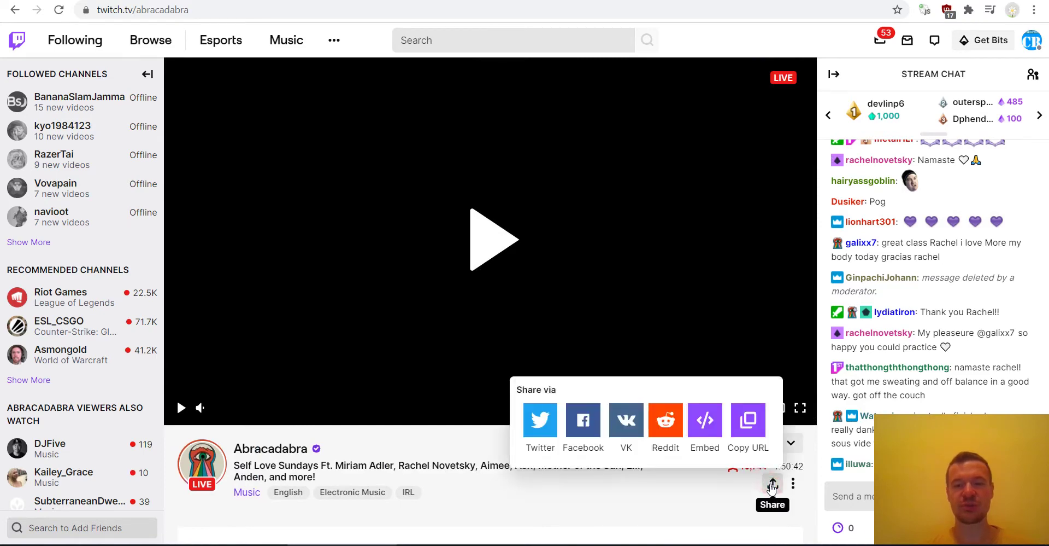
left_click(701, 421)
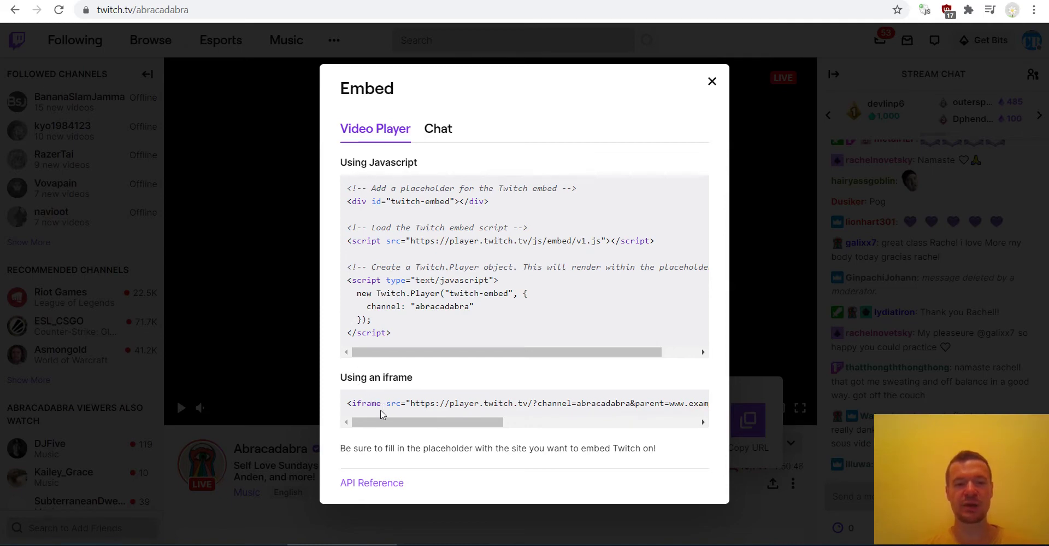
left_click_drag(383, 422, 341, 422)
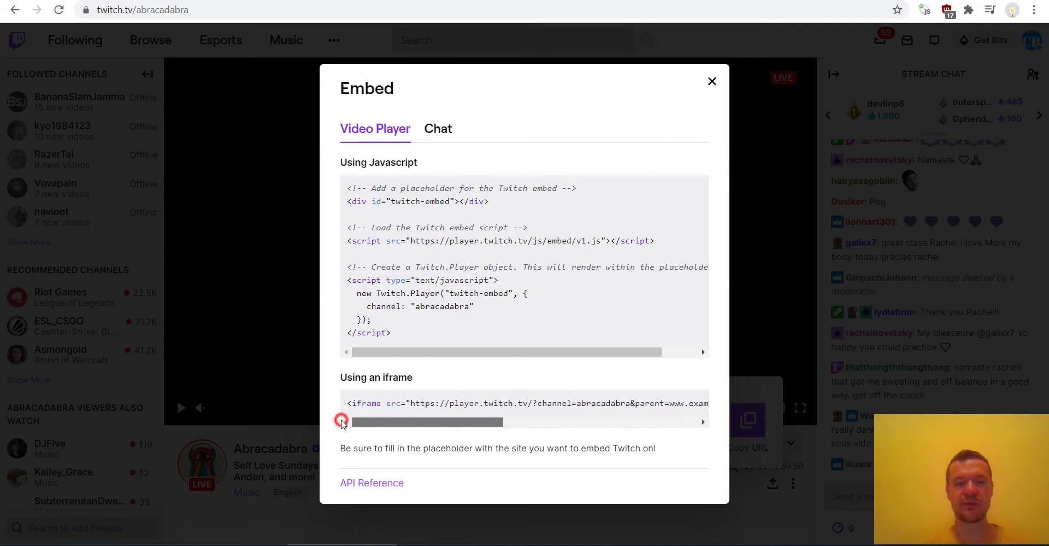
left_click(366, 405)
key("ctrl+c")
left_click_drag(419, 422, 322, 427)
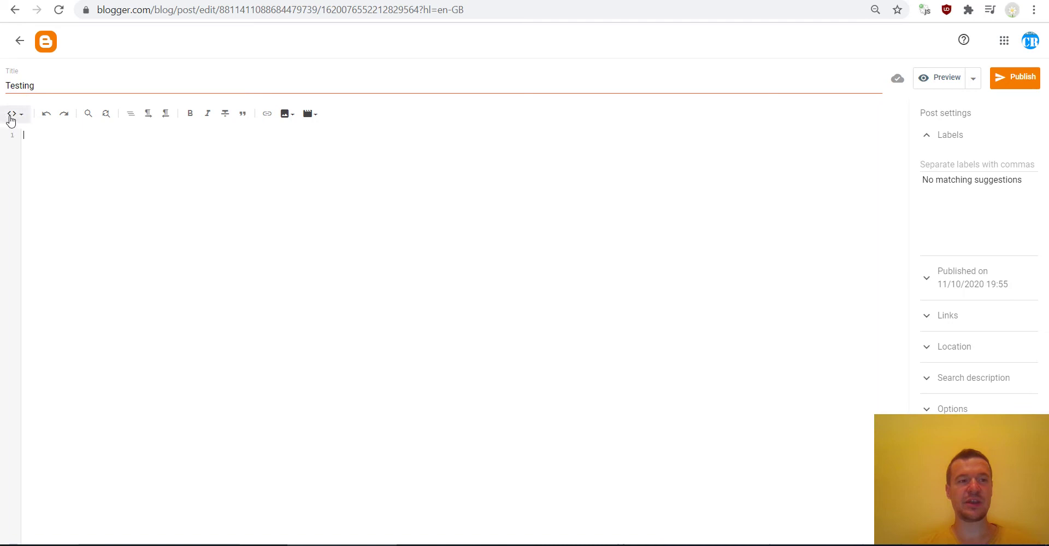
- Switch the post editor to HTML view and paste the 620×378 Twitch iframe code
left_click(10, 118)
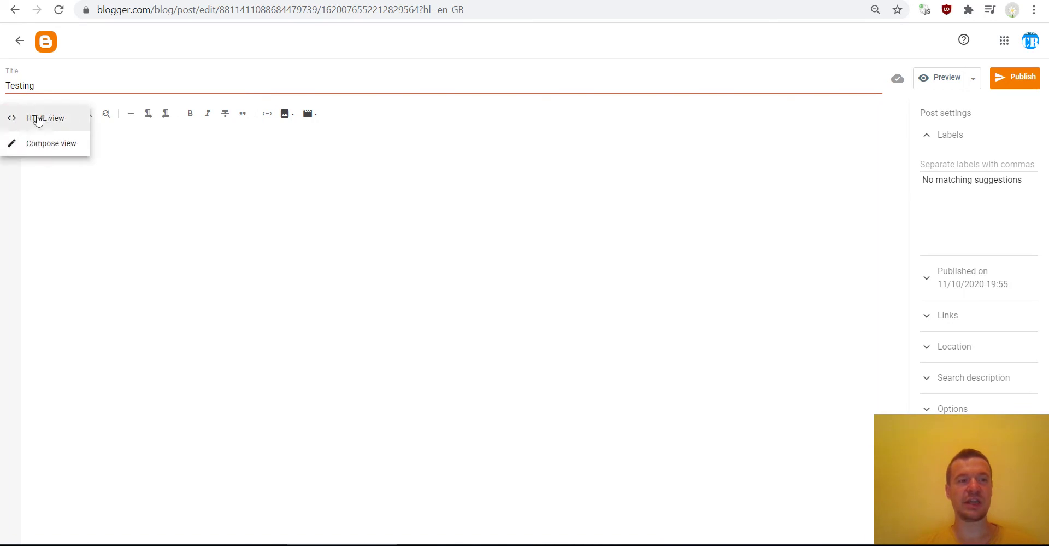
left_click(37, 119)
left_click(12, 117)
left_click(37, 118)
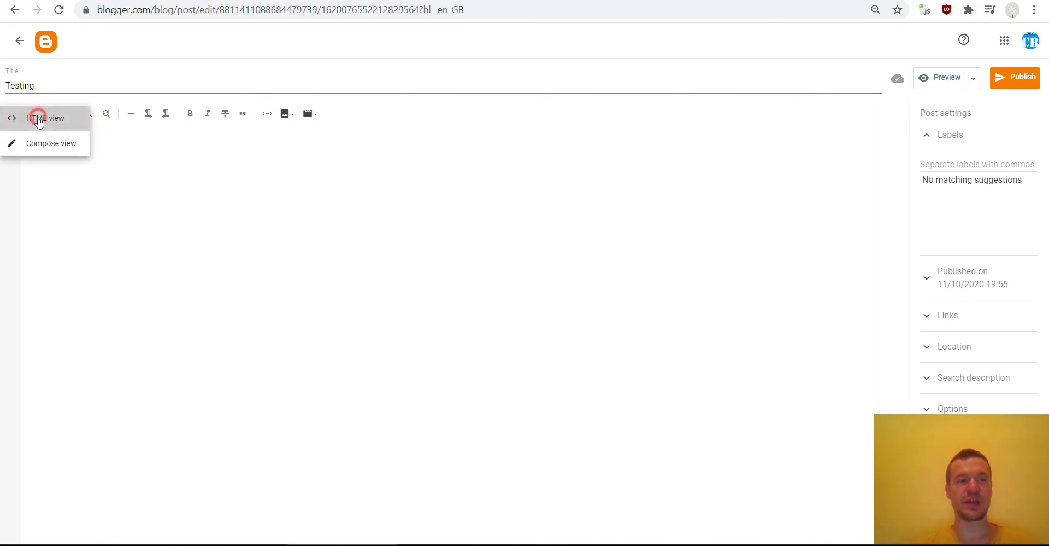
key("ctrl+v")
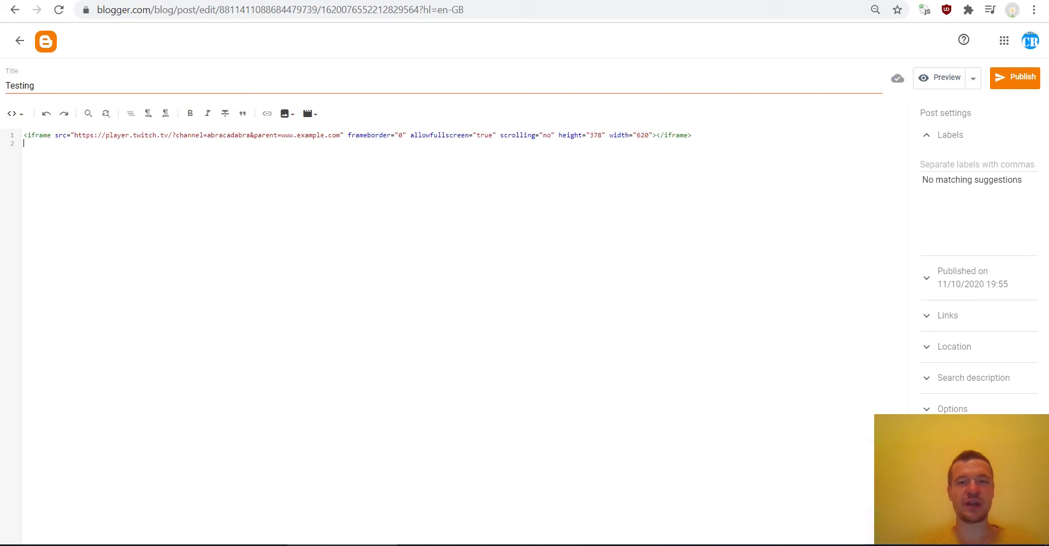
left_click(13, 115)
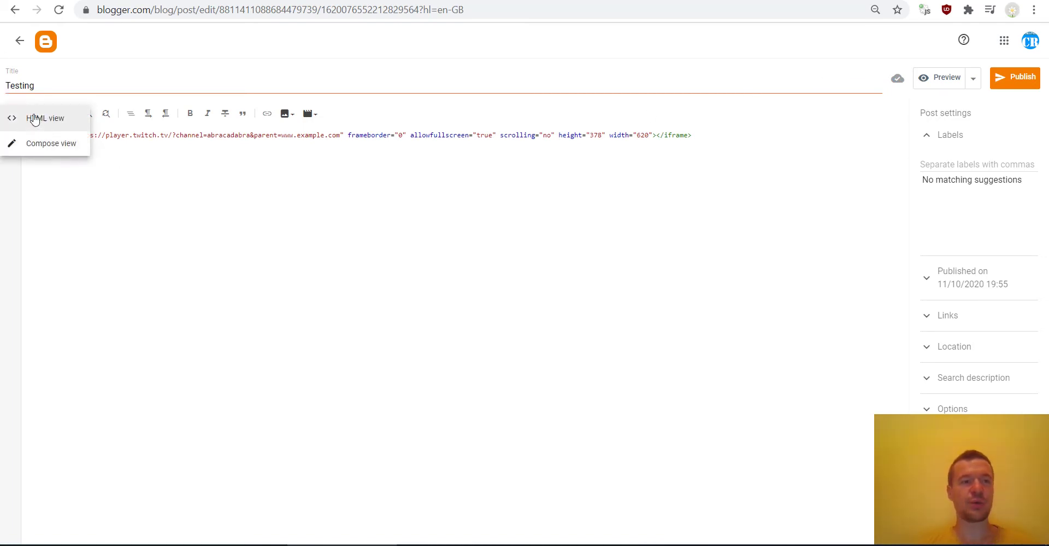
left_click(46, 120)
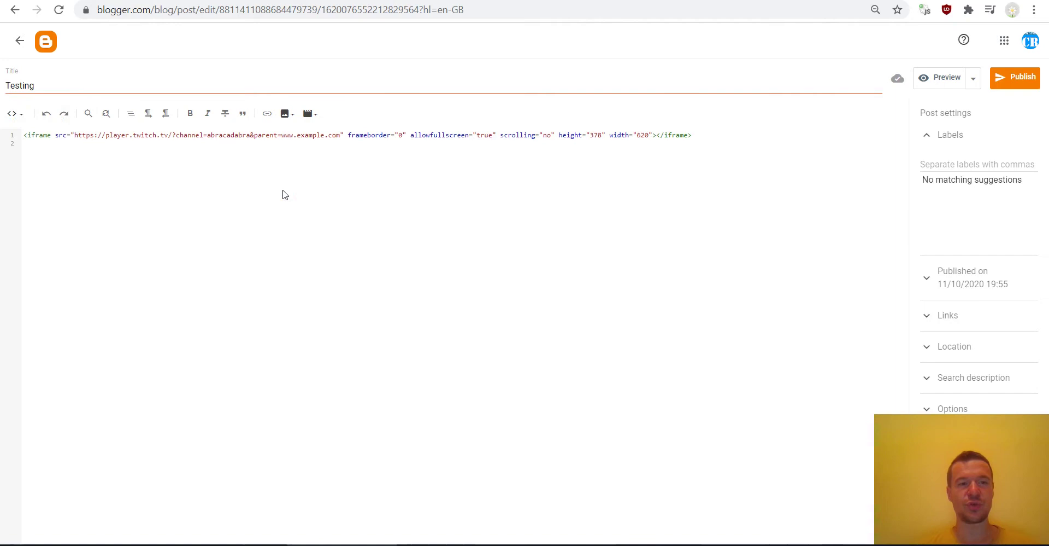
left_click(281, 189)
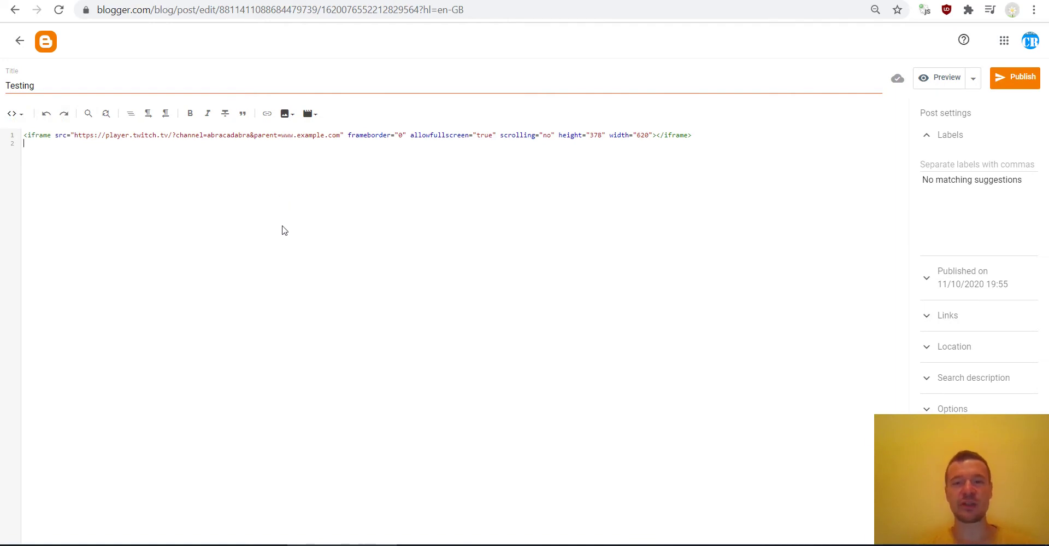
- Publish and confirm the Testing post, then open its live page on the blog
left_click(1011, 77)
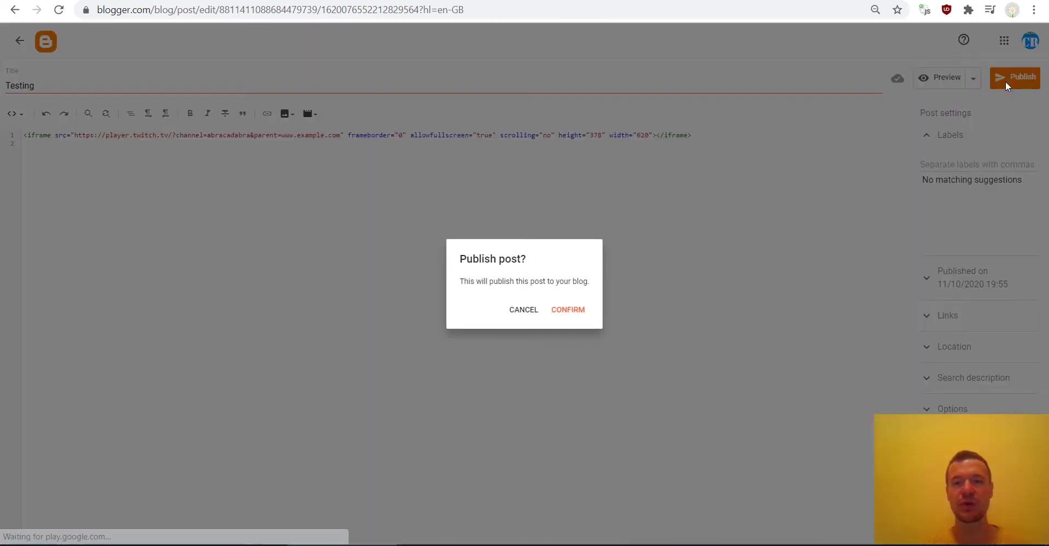
left_click(574, 309)
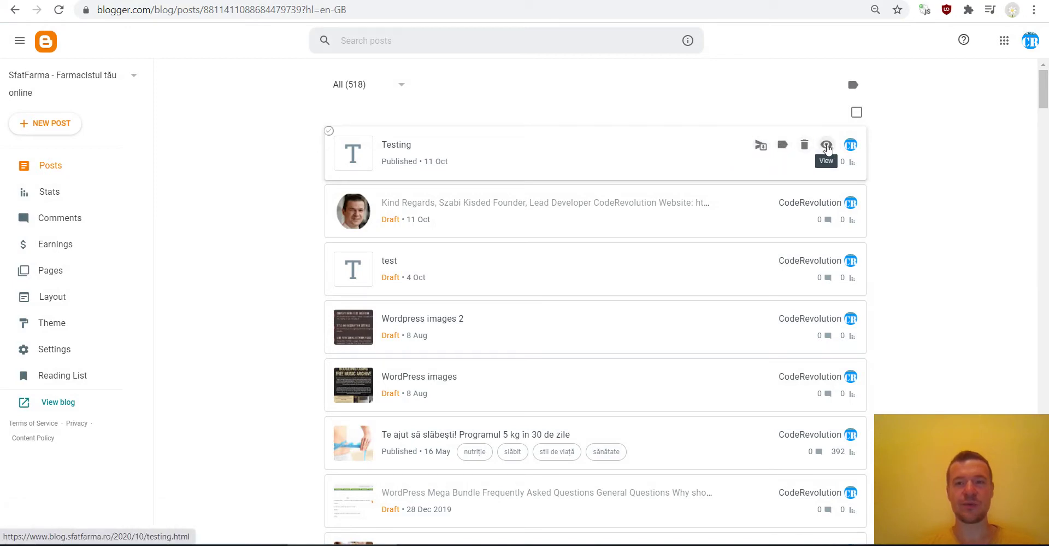
left_click(827, 145)
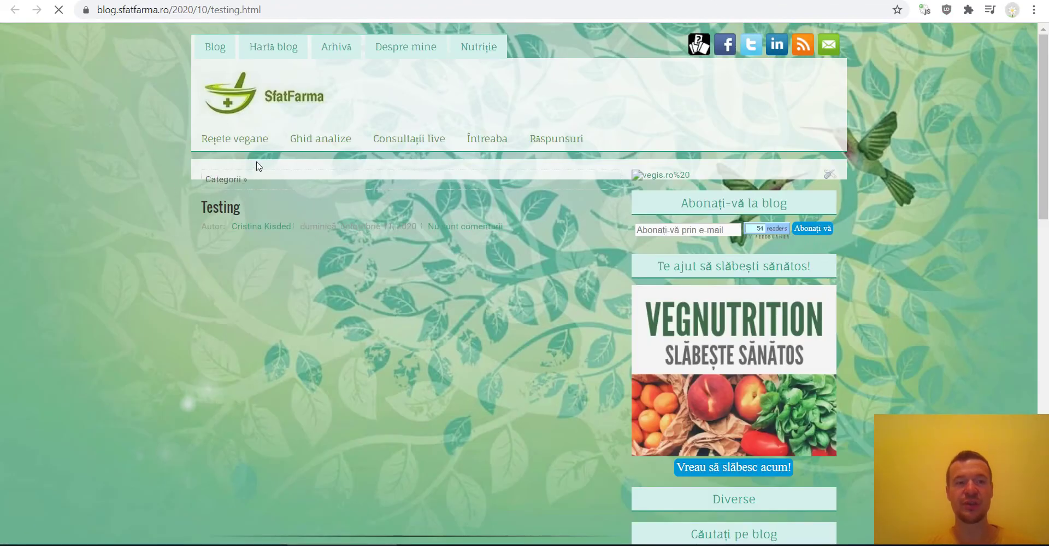
- Scroll to the misconfigured Twitch embed, then reopen the Testing post in Blogger's editor
scroll(299, 241, "down", 3)
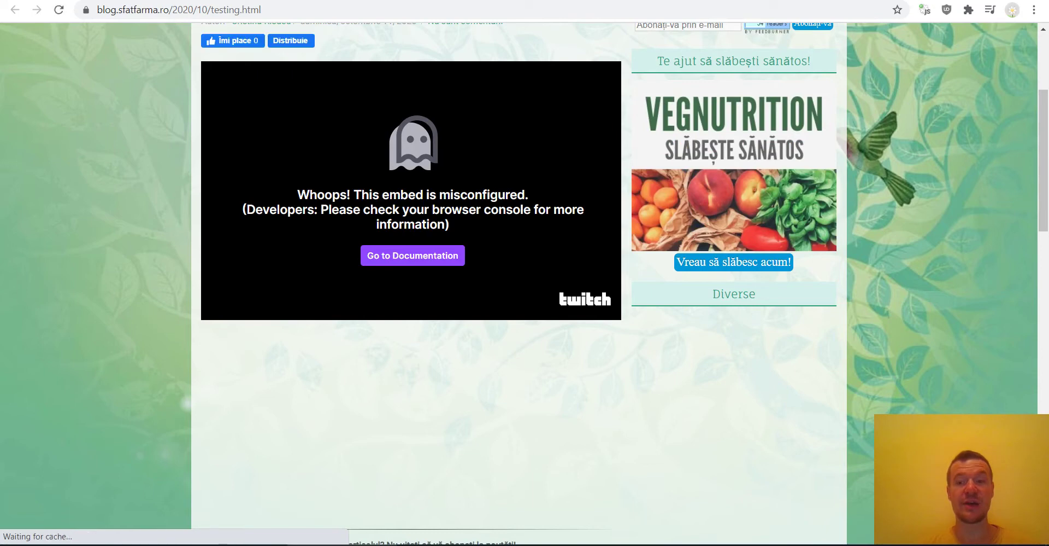
left_click(579, 1)
left_click(500, 156)
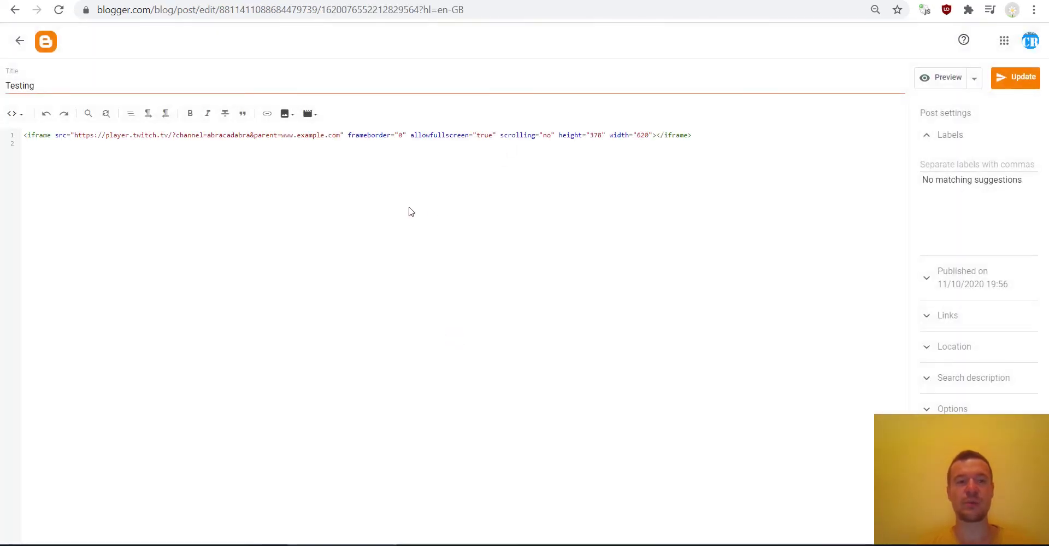
left_click_drag(280, 135, 341, 134)
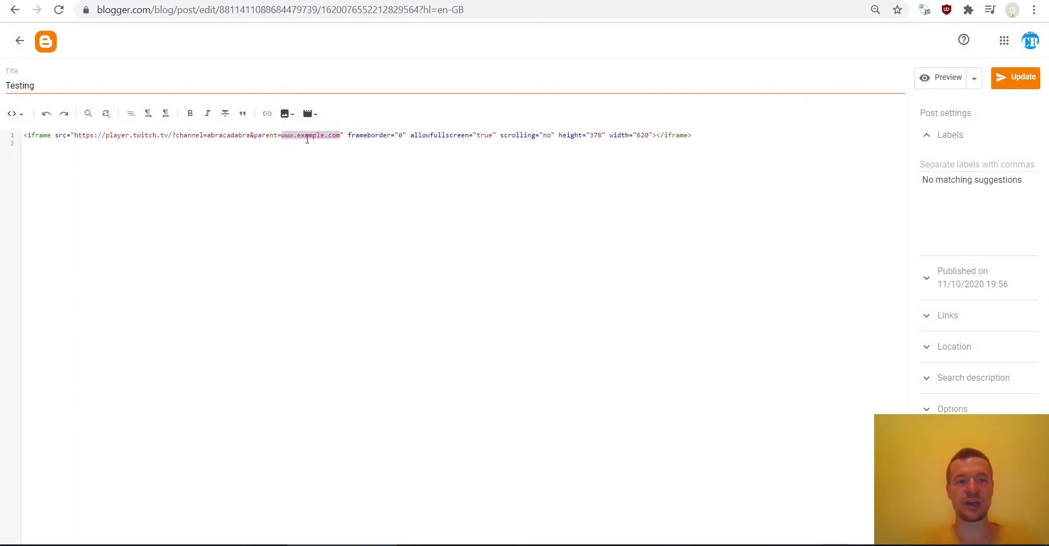
mouse_move(251, 135)
left_mouse_down()
mouse_move(281, 135)
mouse_move(252, 133)
left_mouse_up()
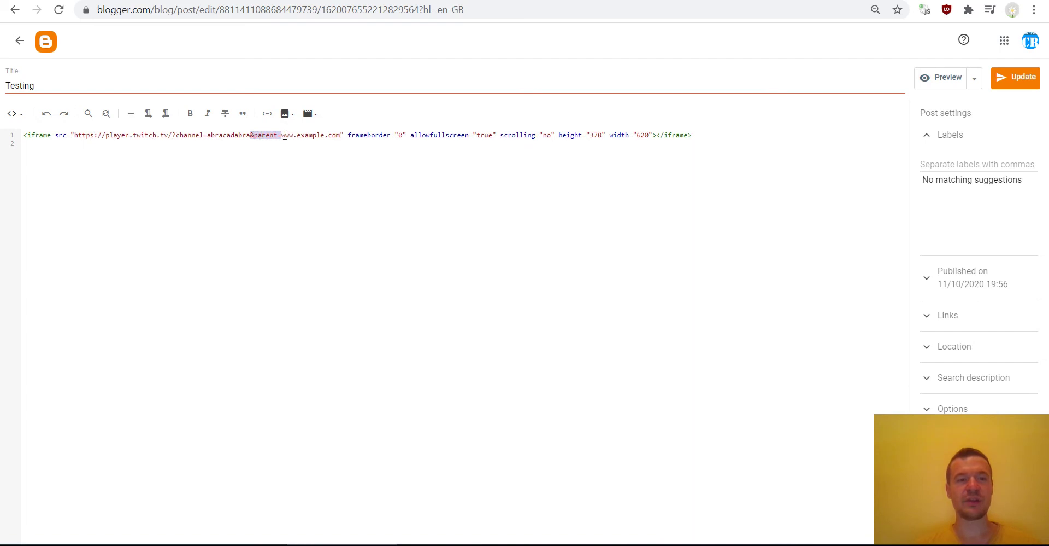
left_click(282, 135)
left_click_drag(282, 135, 341, 135)
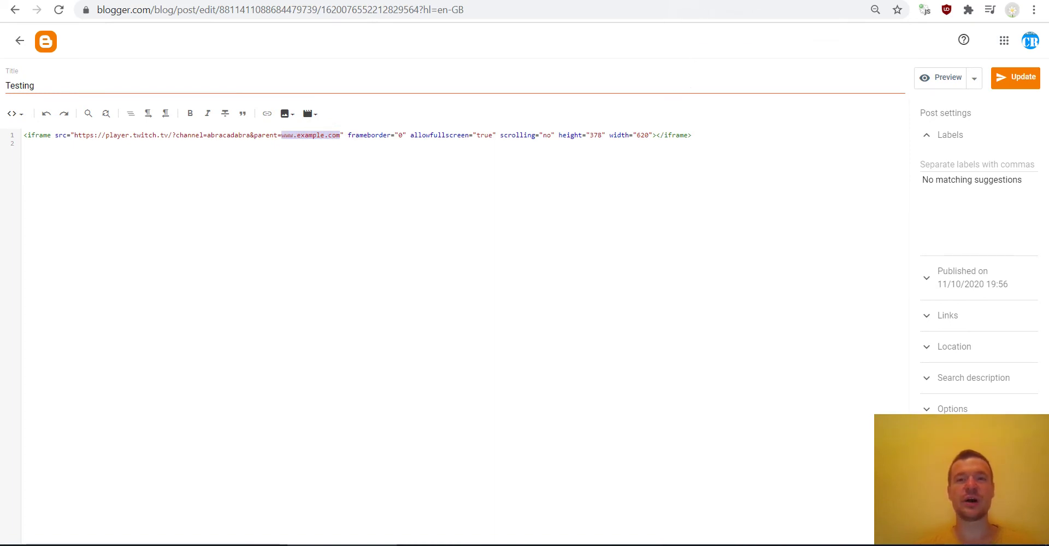
left_click(727, 1)
left_click(120, 81)
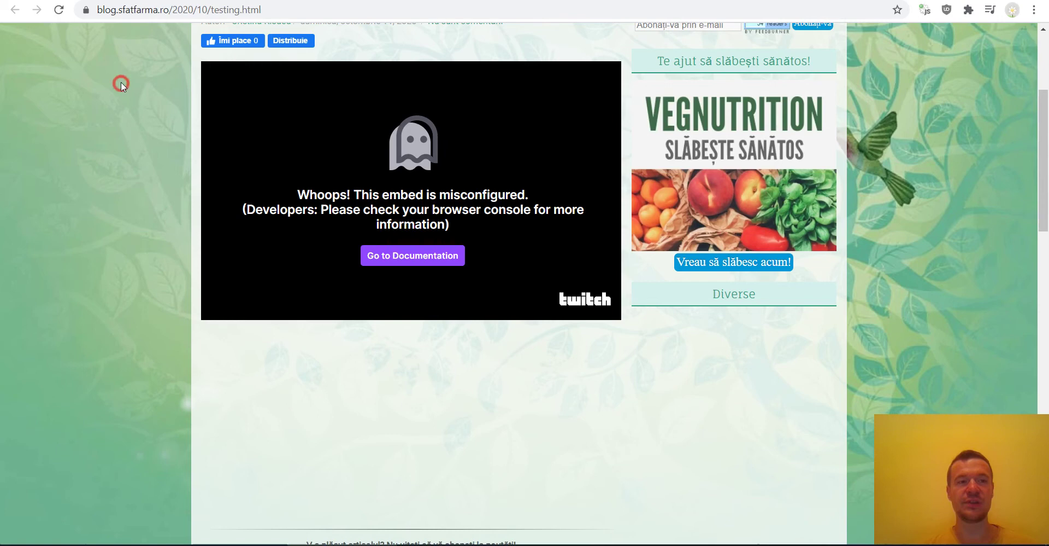
left_click_drag(97, 12, 166, 12)
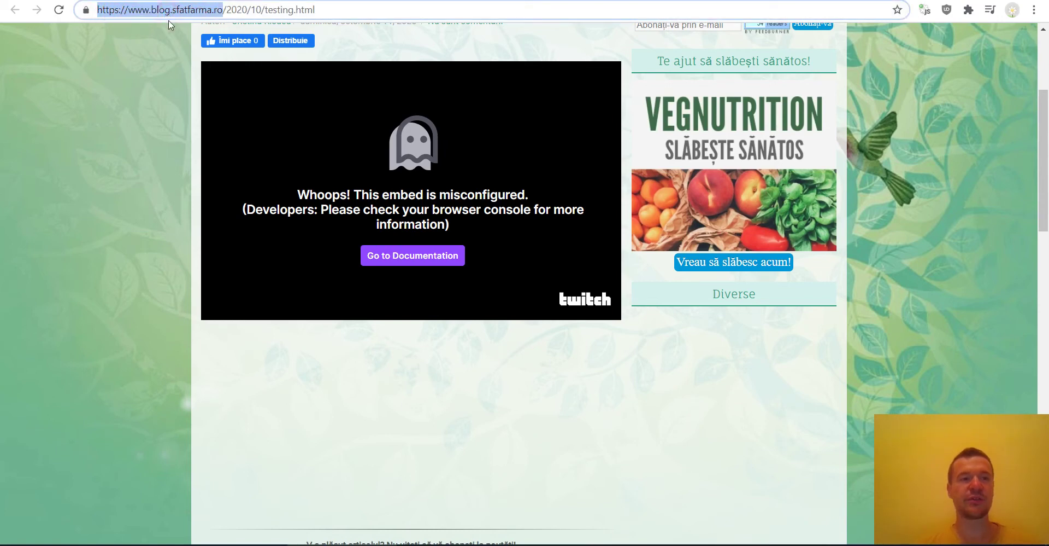
left_click(131, 10)
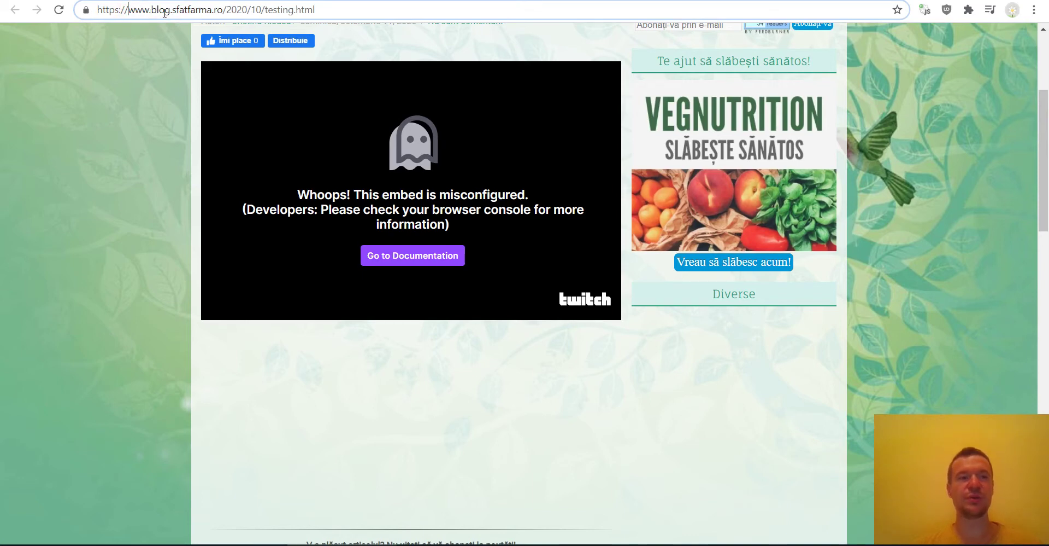
left_click_drag(210, 9, 223, 12)
key("ctrl+c")
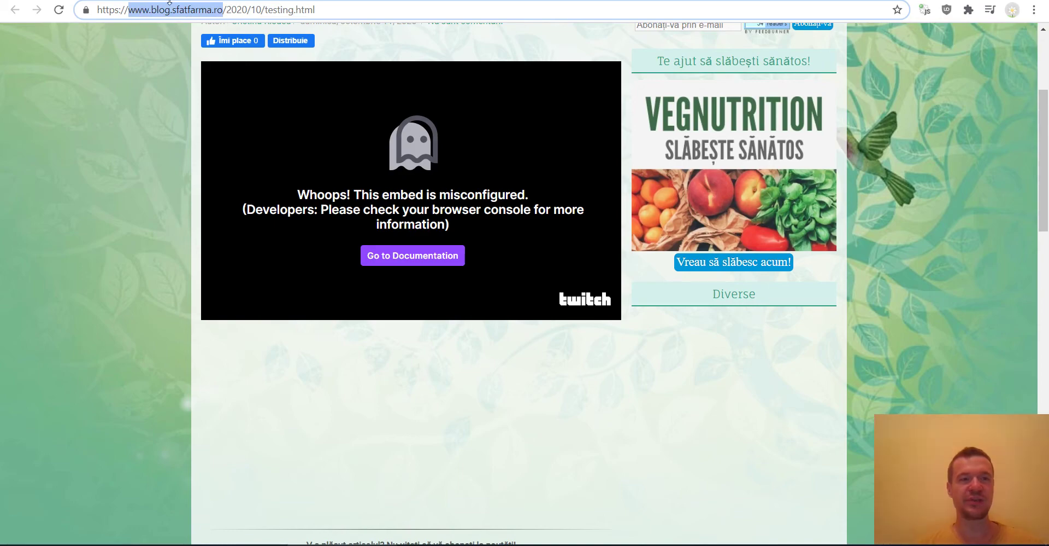
key("ctrl+Tab")
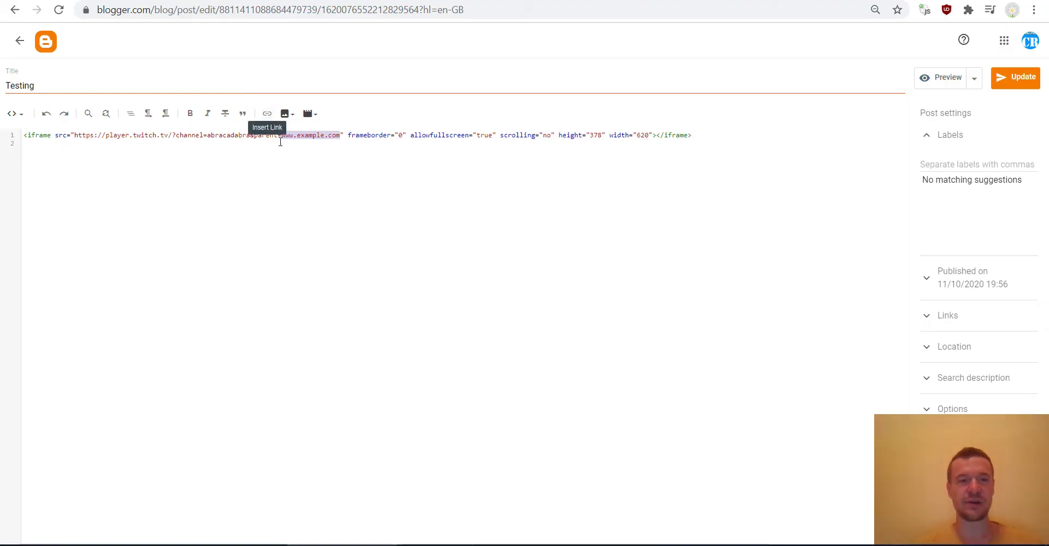
key("ctrl+v")
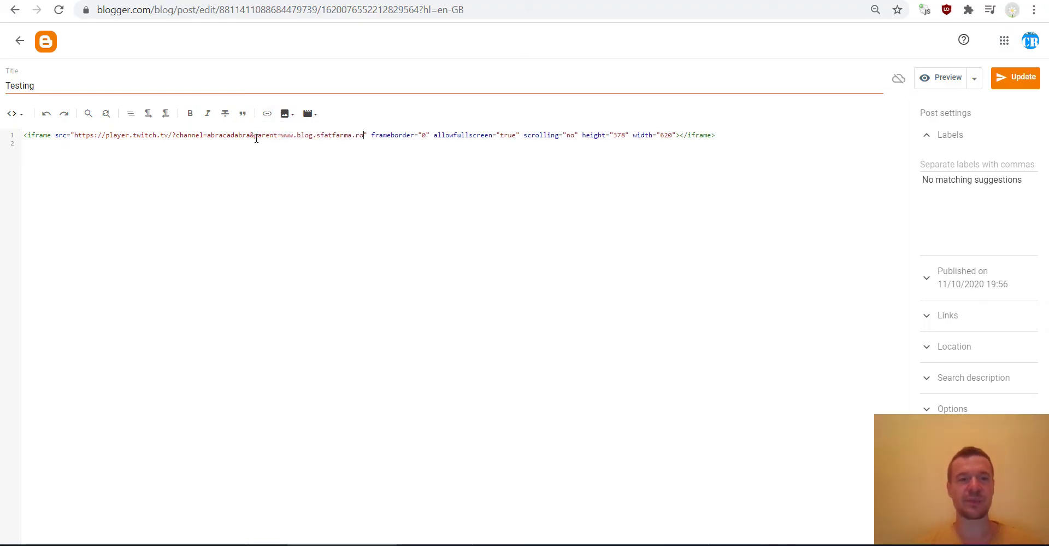
left_click_drag(252, 134, 364, 141)
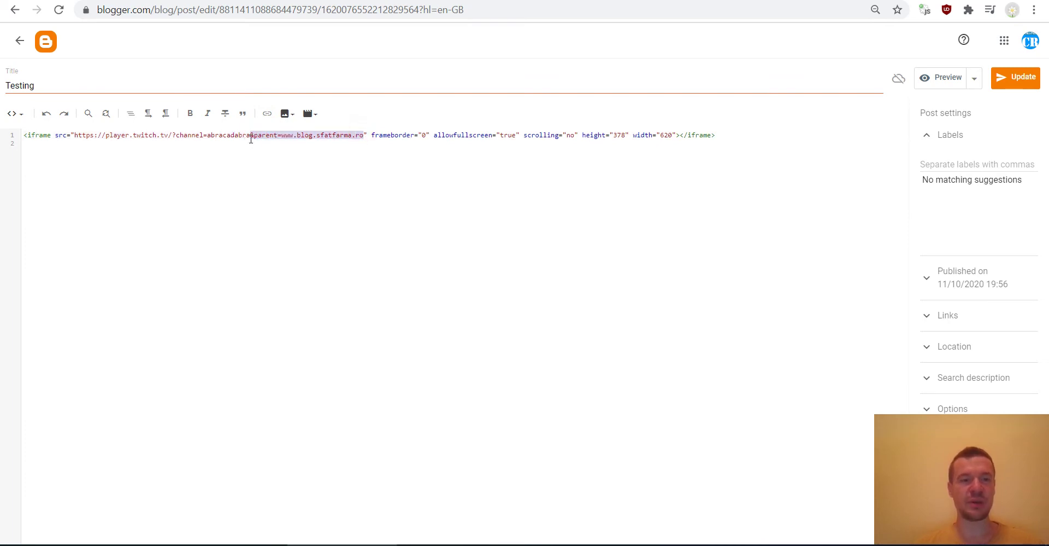
key("ctrl+c")
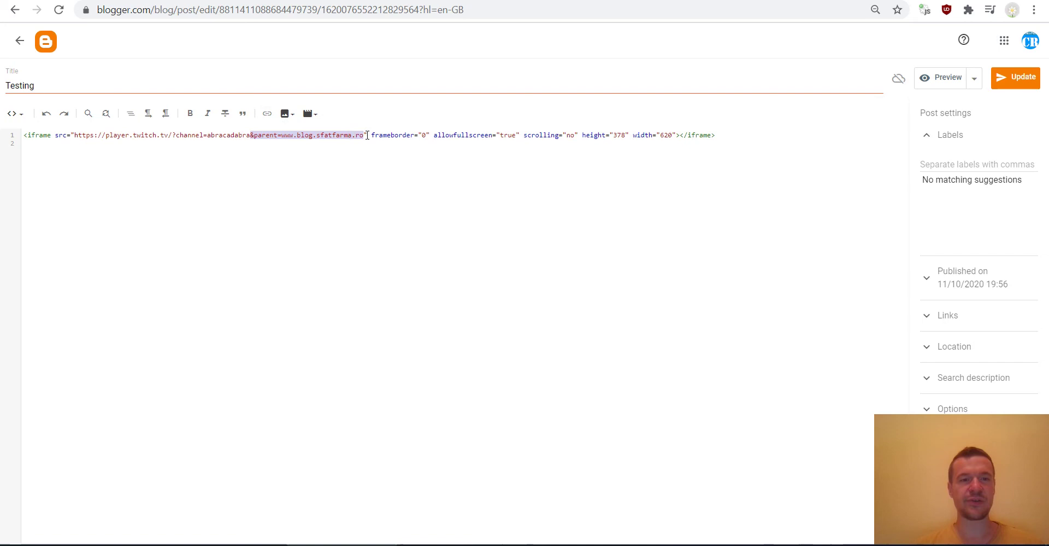
left_click(364, 135)
key("ctrl+v")
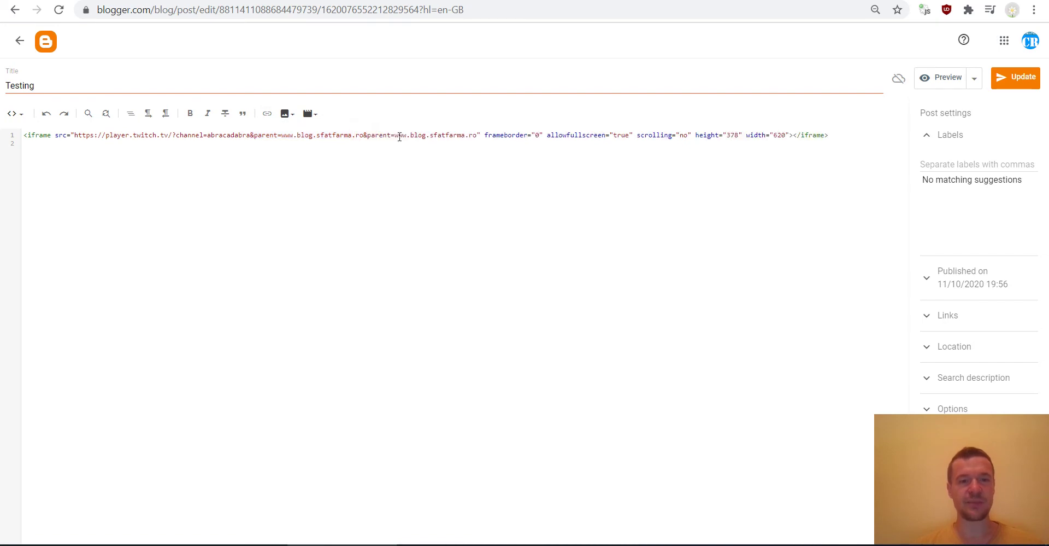
double_click(400, 135)
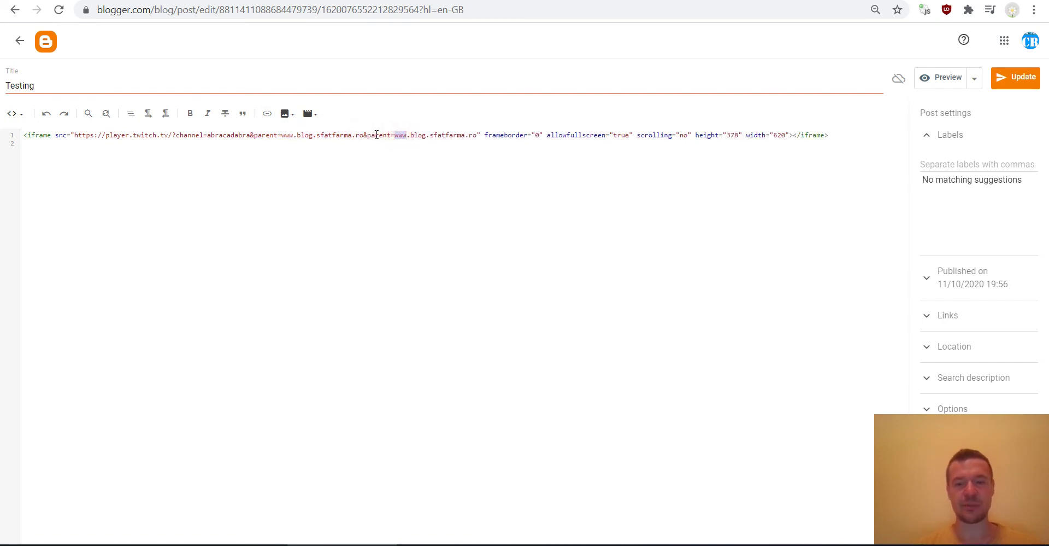
key("Delete")
key("Delete")
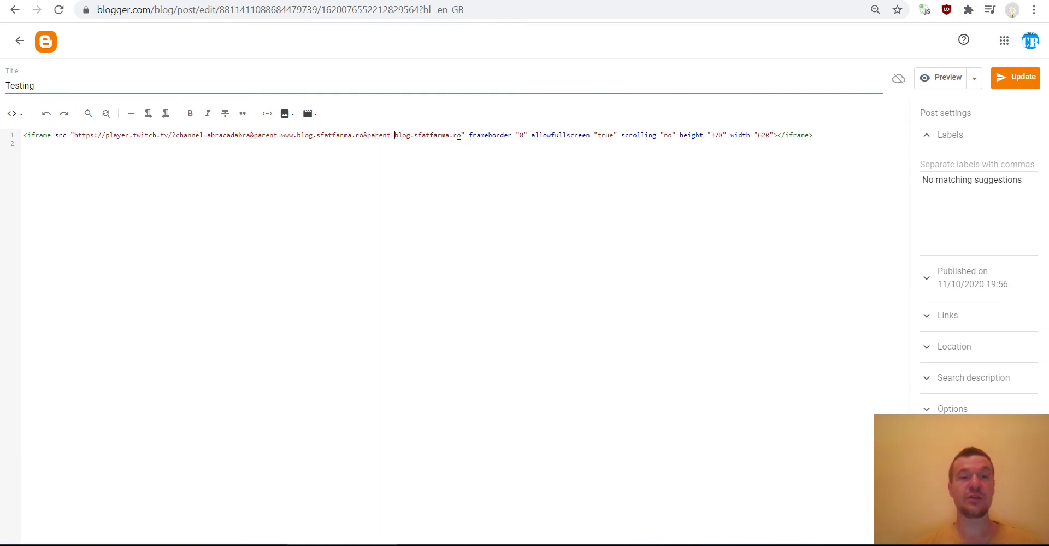
left_click(462, 135)
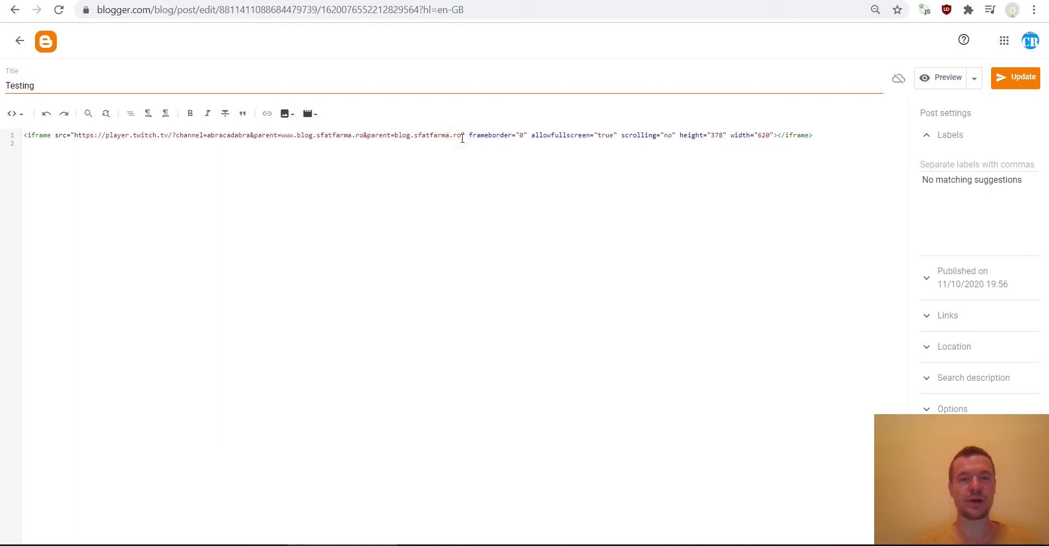
key("ctrl+v")
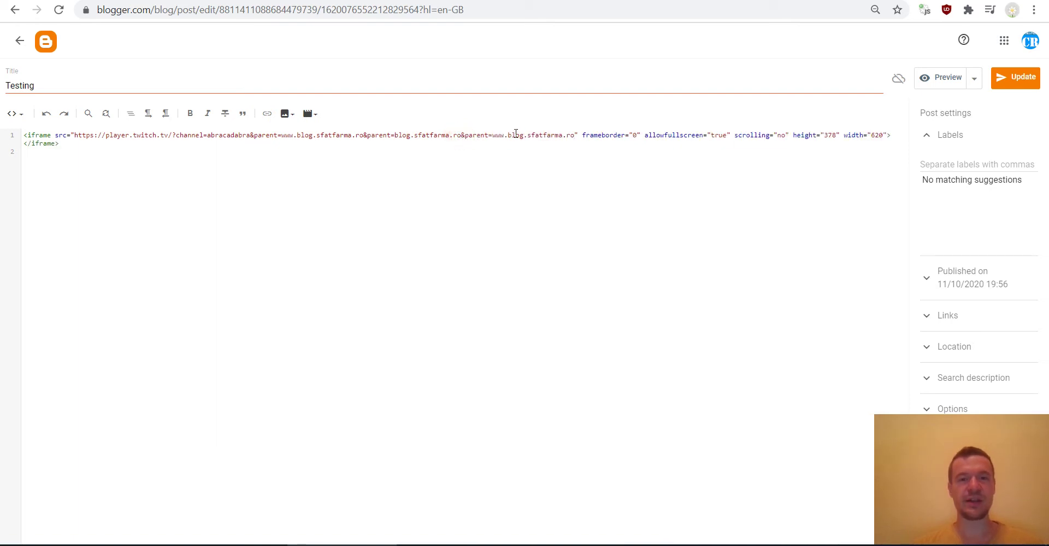
left_click_drag(510, 135, 526, 135)
key("BackSpace")
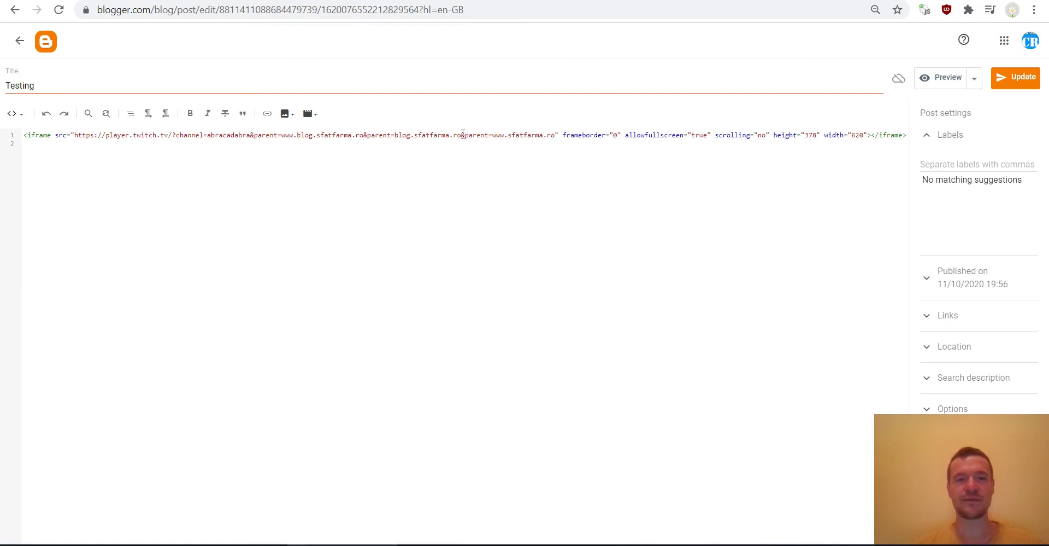
left_click_drag(463, 134, 555, 138)
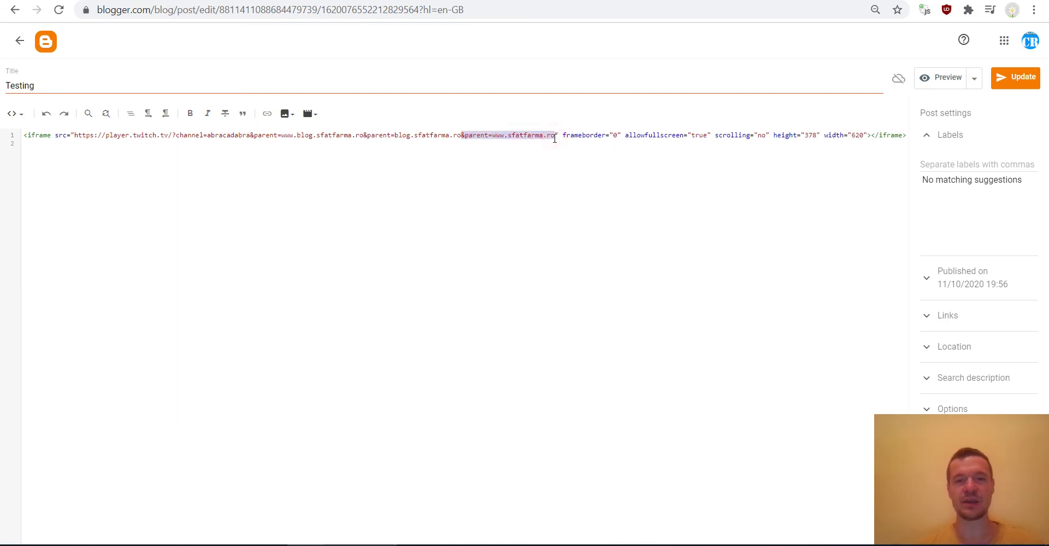
key("ctrl+c")
left_click(555, 136)
key("ctrl+v")
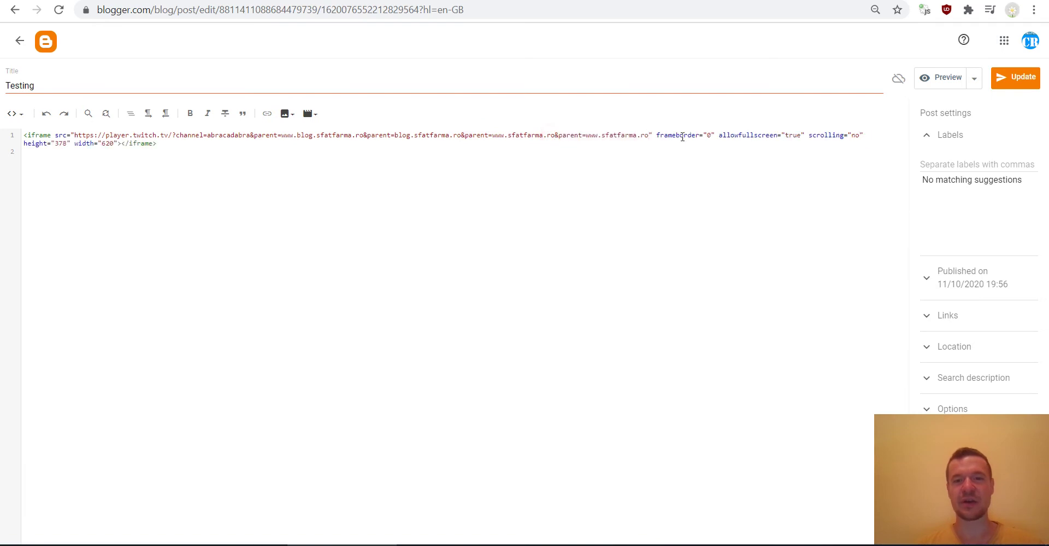
left_click(619, 135)
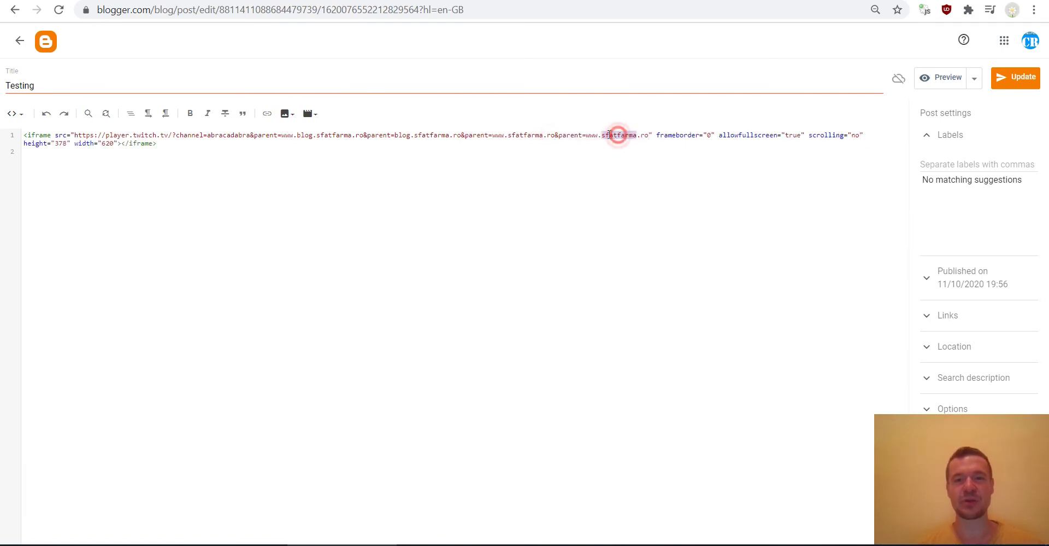
double_click(595, 135)
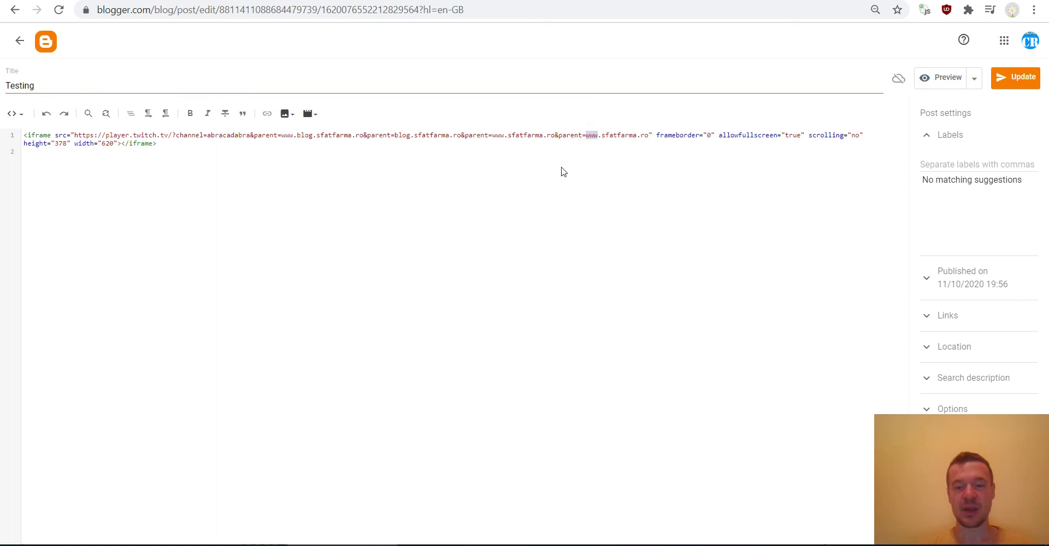
key("Delete")
key("Delete")
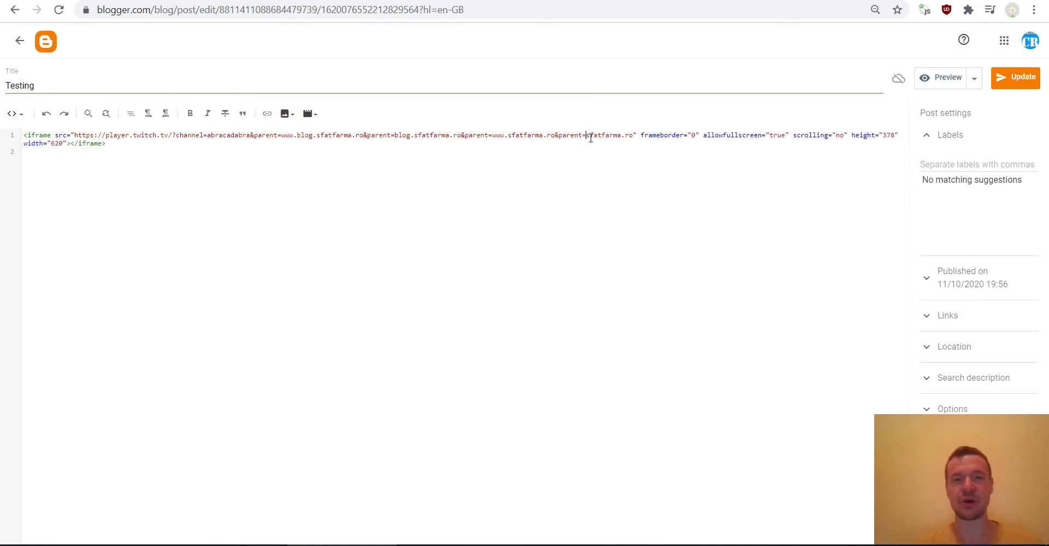
left_click_drag(588, 135, 633, 135)
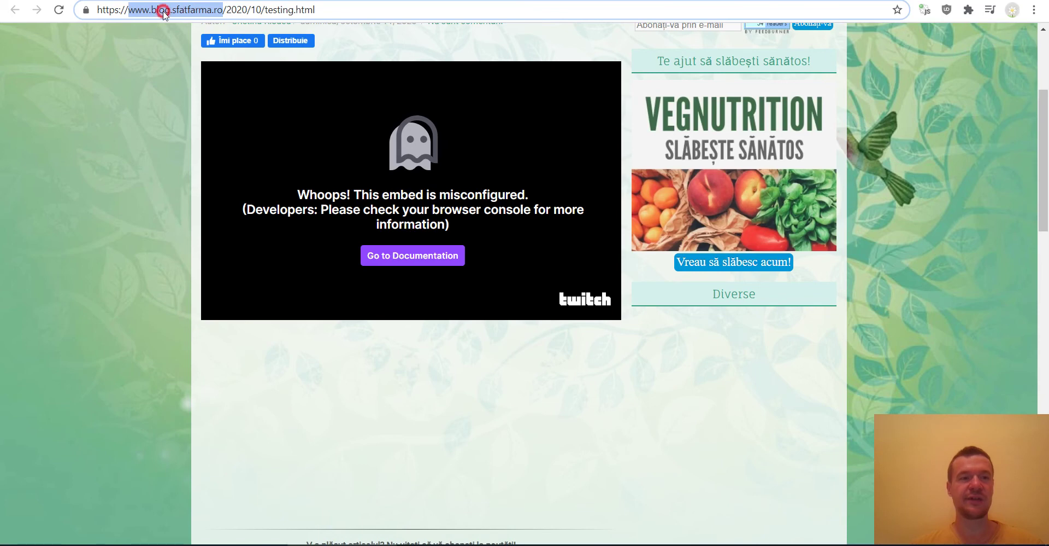
- Highlight www, blog and sfatfarma in the blog's address to explain the domain variations
left_click(164, 10)
double_click(163, 10)
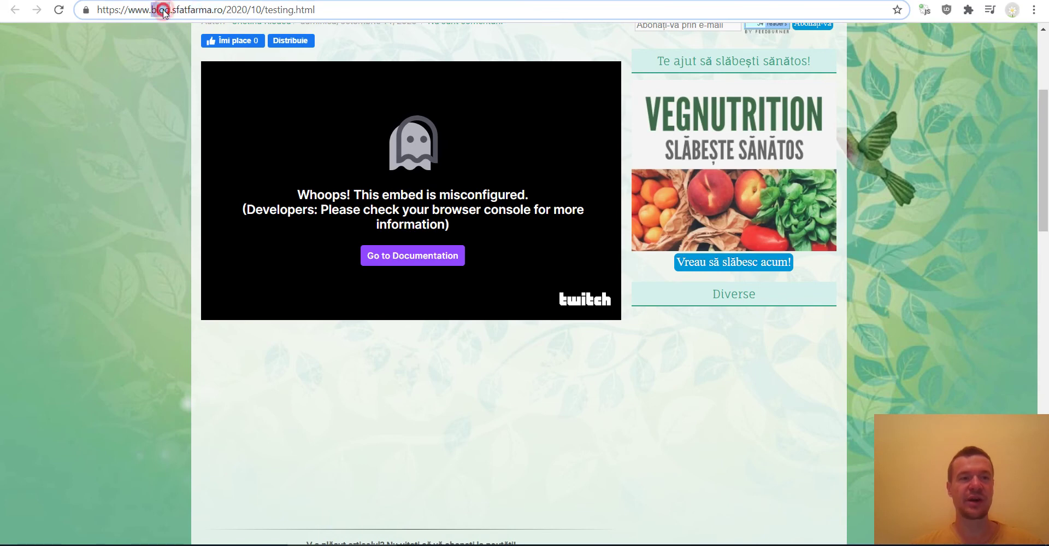
double_click(138, 10)
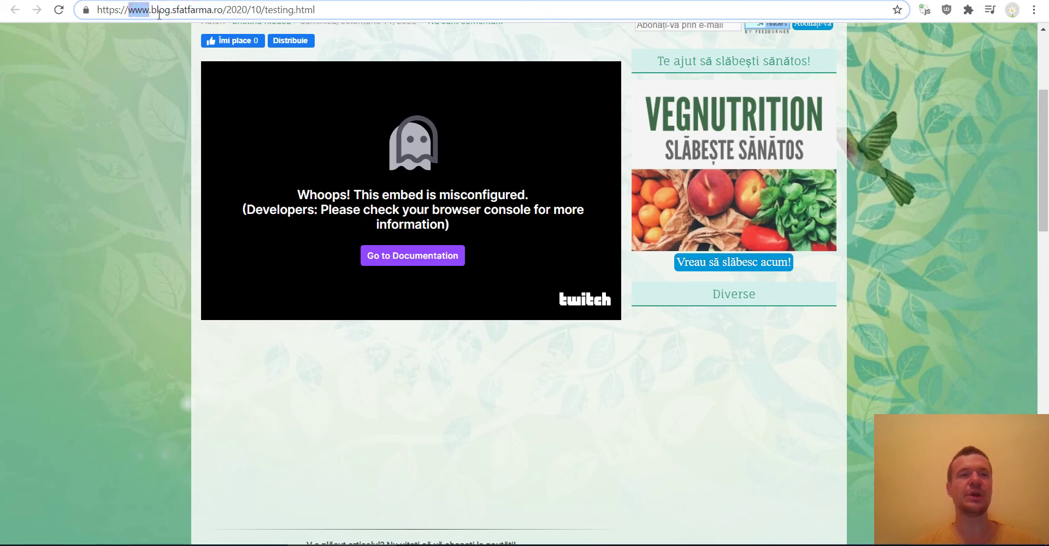
double_click(186, 10)
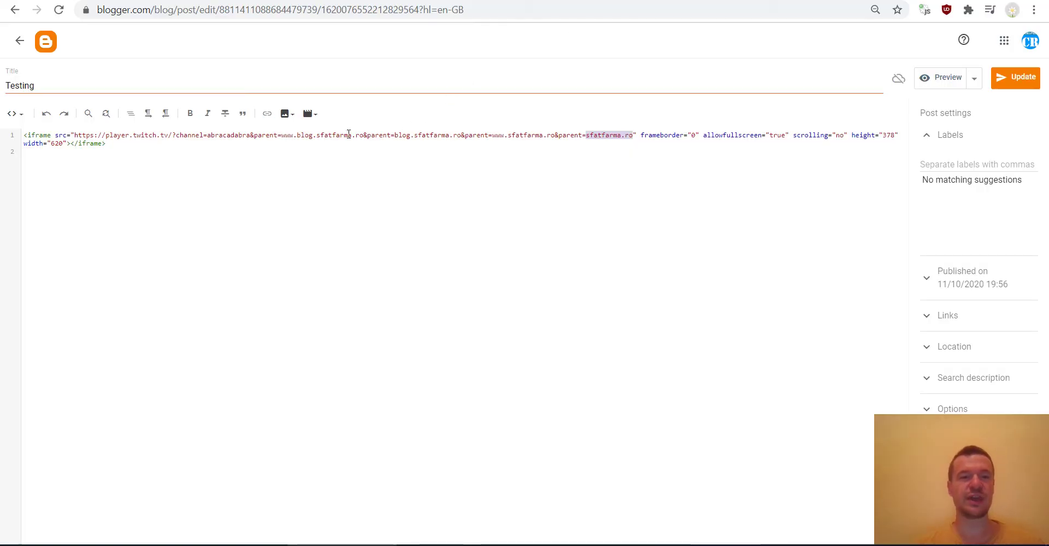
left_click_drag(252, 135, 357, 136)
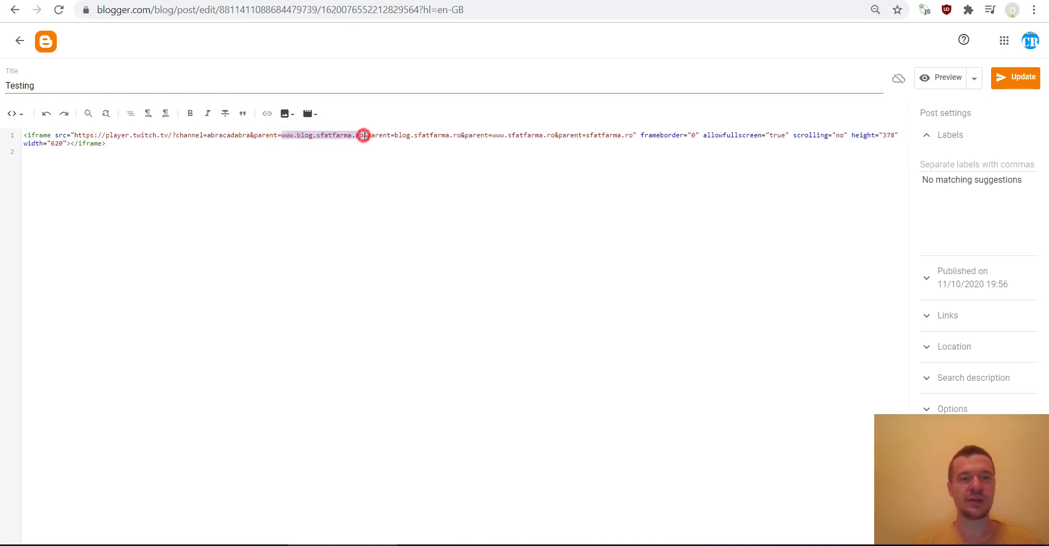
left_click(380, 135)
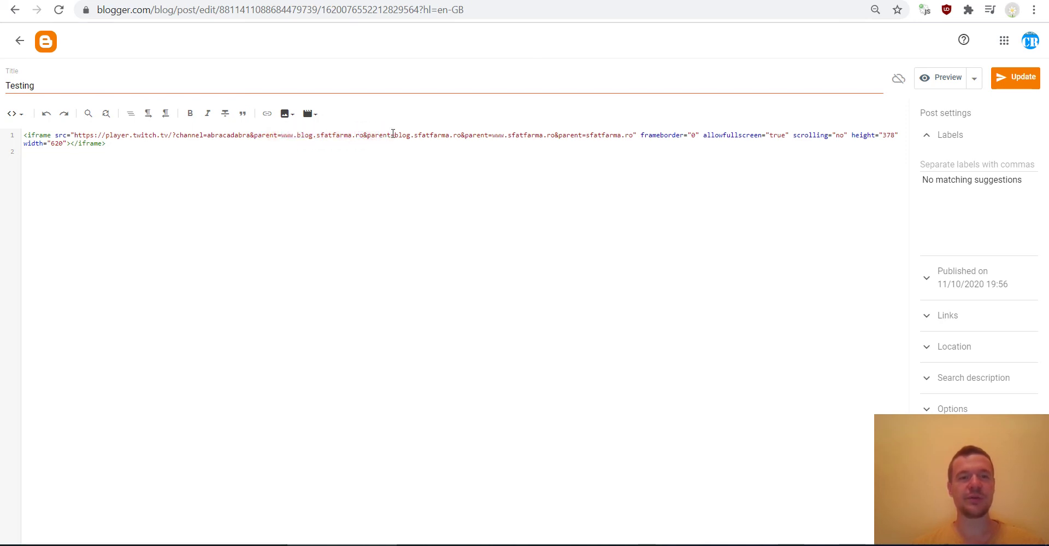
left_click_drag(394, 133, 410, 135)
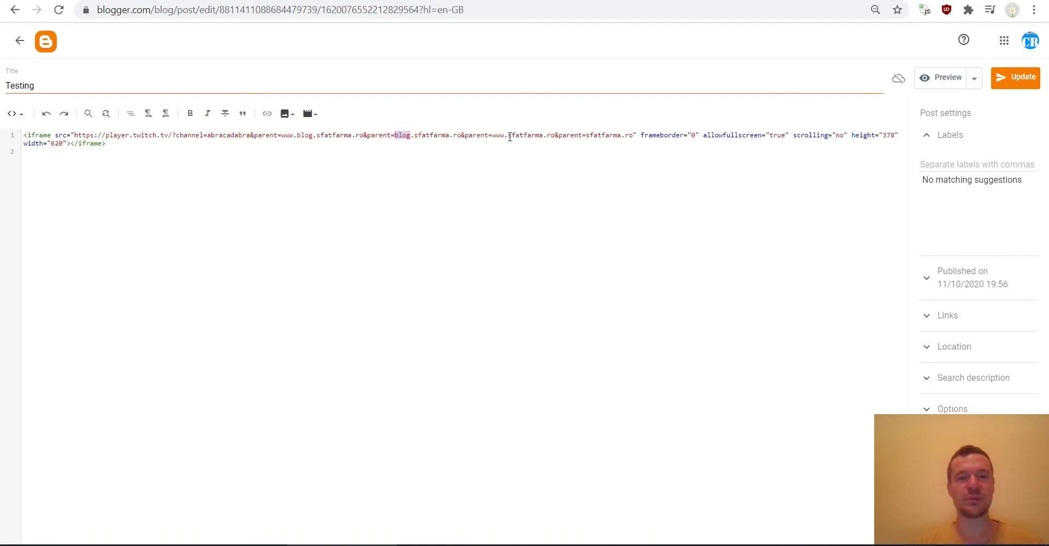
left_click(510, 137)
left_click(588, 135)
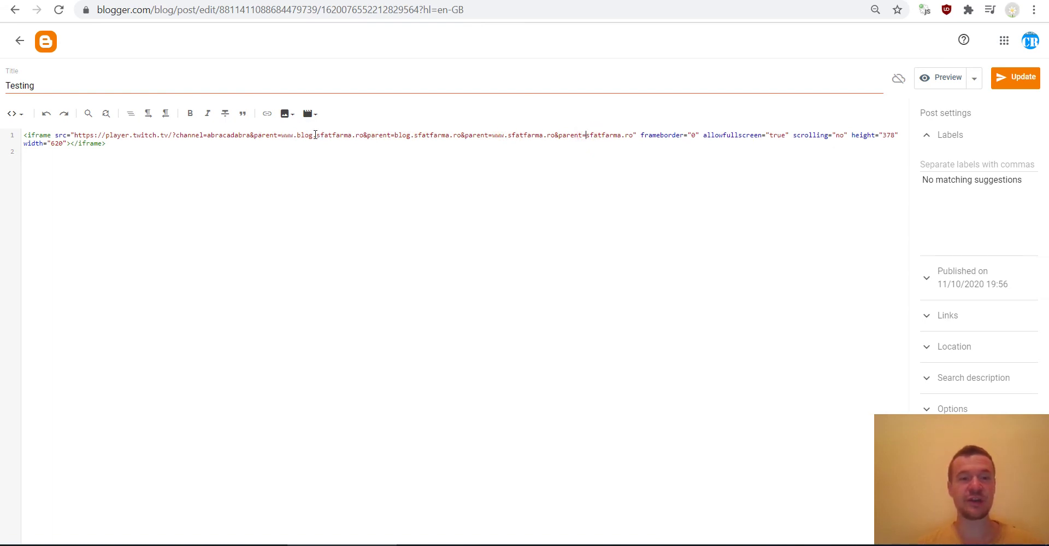
left_click_drag(251, 135, 633, 135)
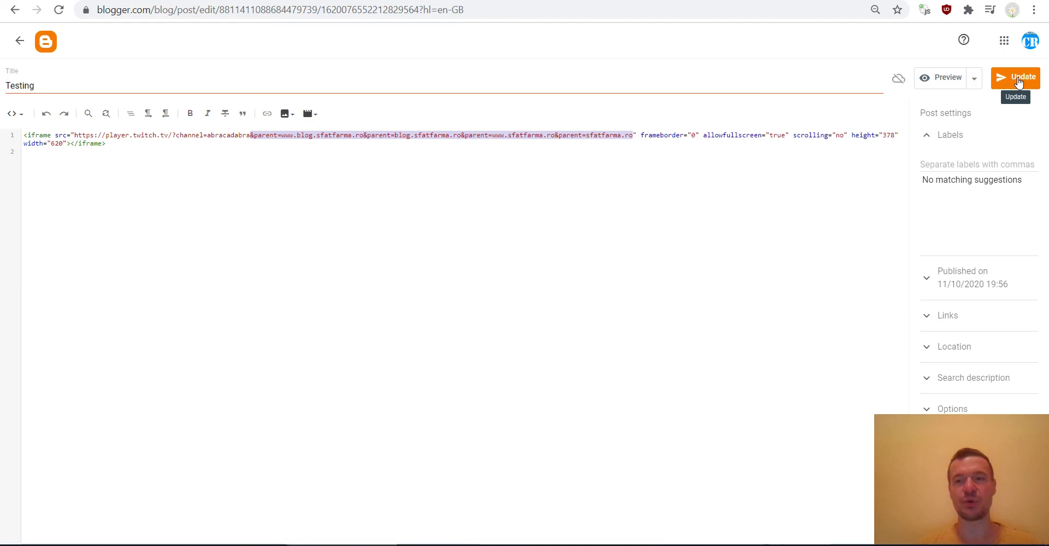
- Save the post, reload the live page, and confirm the abracadabra stream plays before pausing it
left_click(1019, 81)
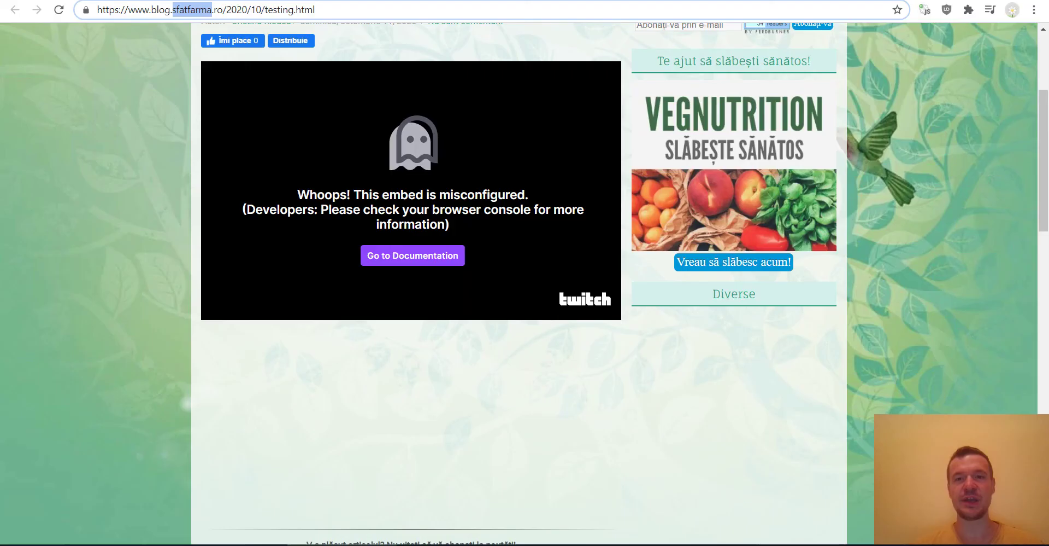
key("ctrl+Tab")
left_click(59, 10)
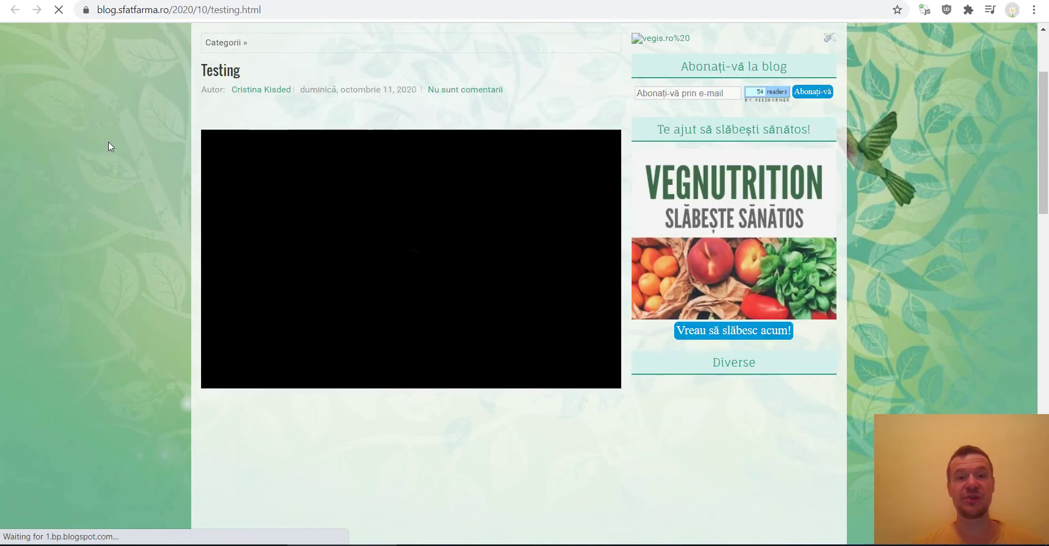
scroll(250, 136, "down", 1)
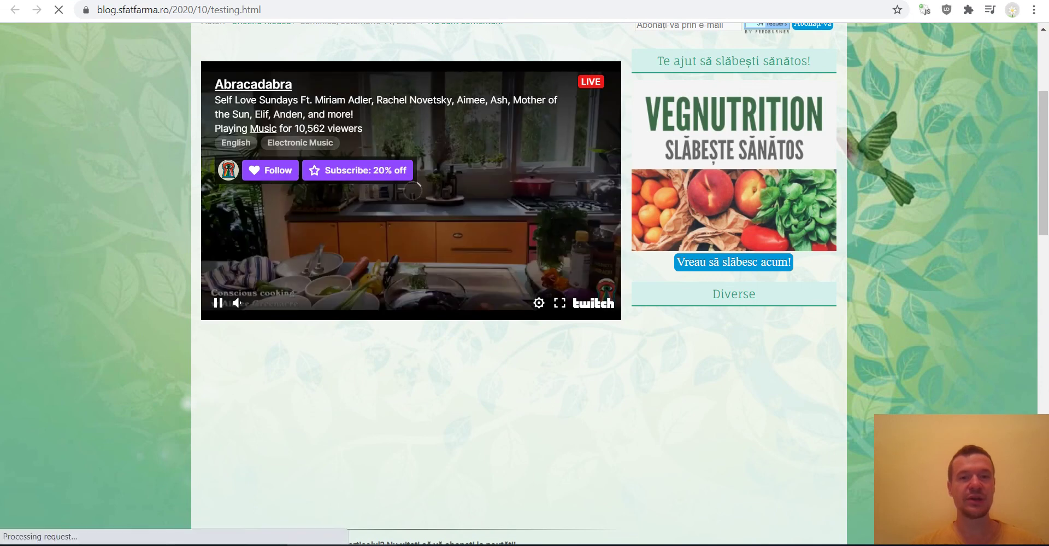
left_click(218, 302)
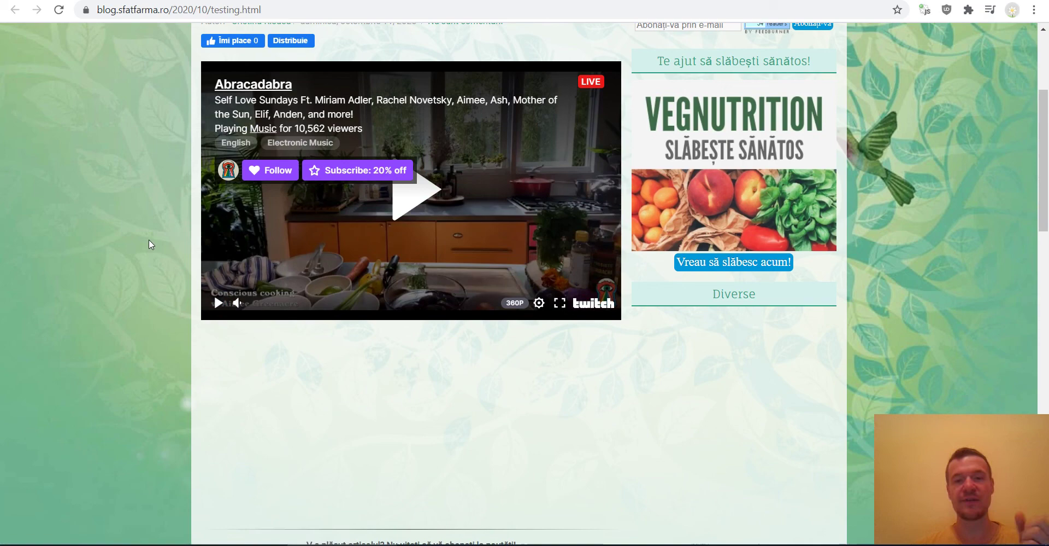
key("ctrl+Tab")
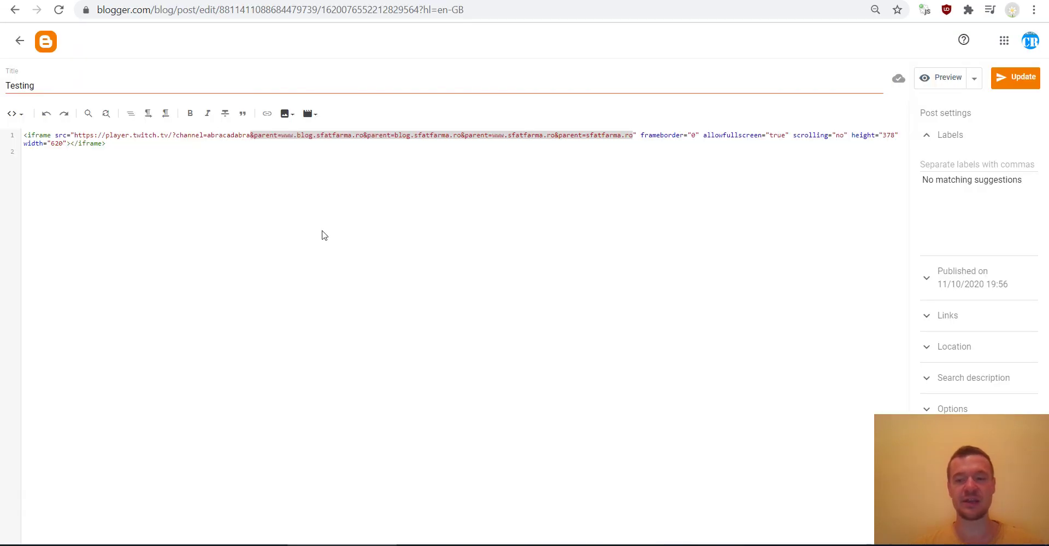
- Clear the selection in the post's HTML code
left_click(307, 208)
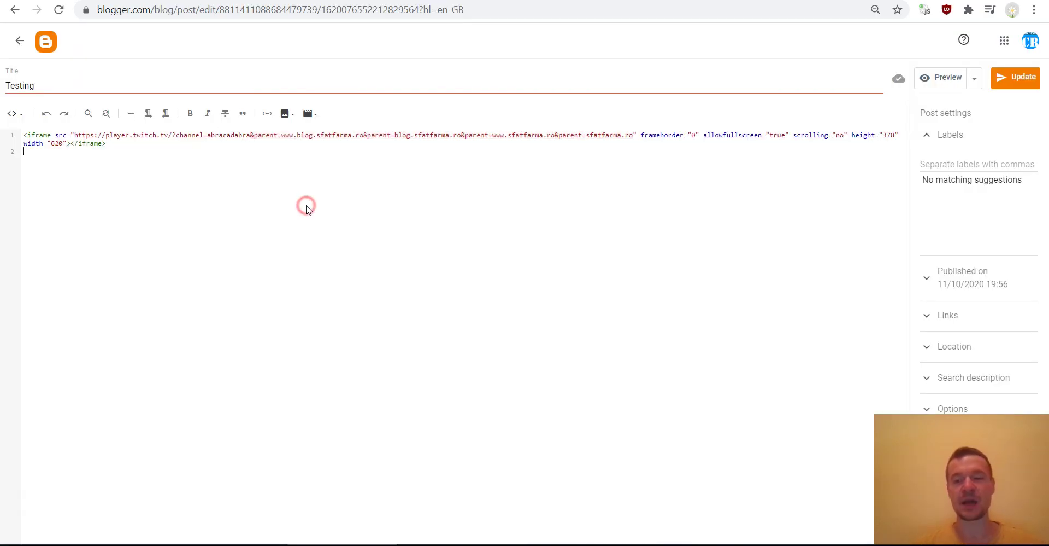